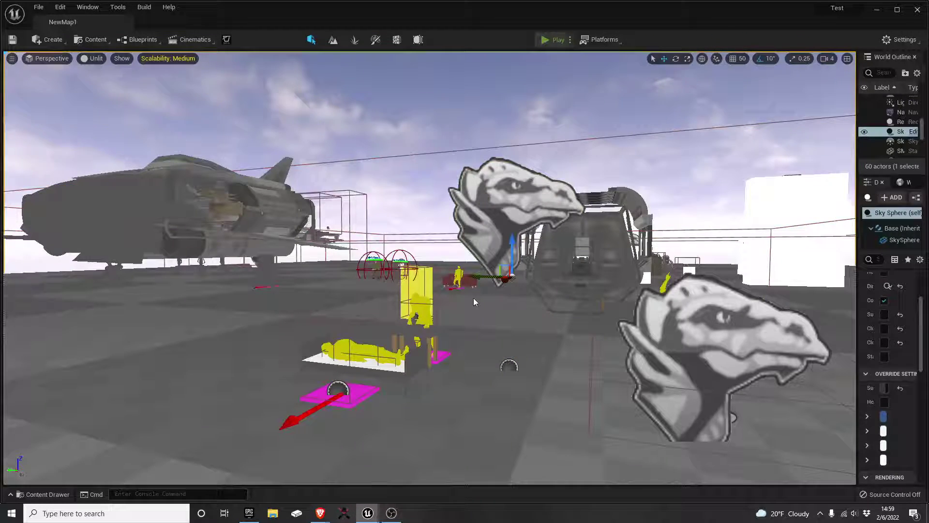
Click into the running play session so the game captures input.
{"action": "left_click", "coordinate": [475, 325]}
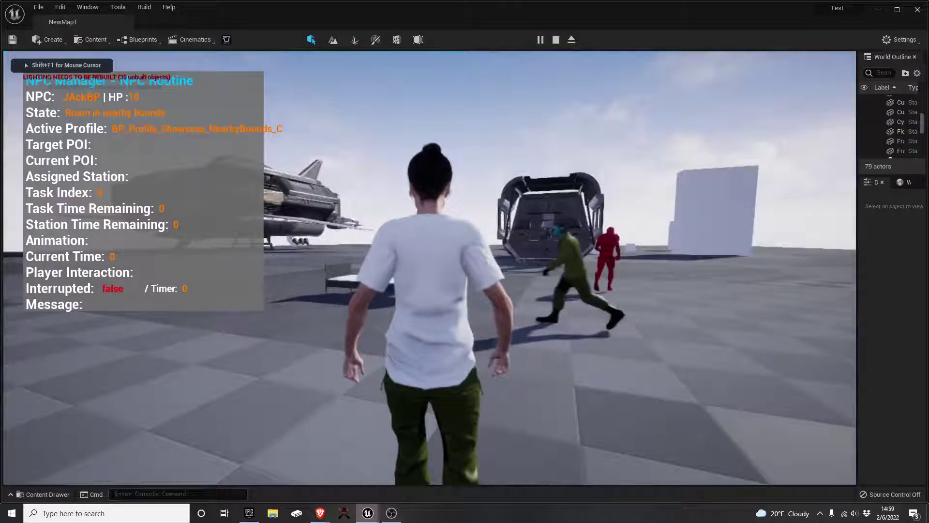
Walk the character toward the bench, red NPC and green soldier, then turn around.
{"action": "key", "text": "w"}
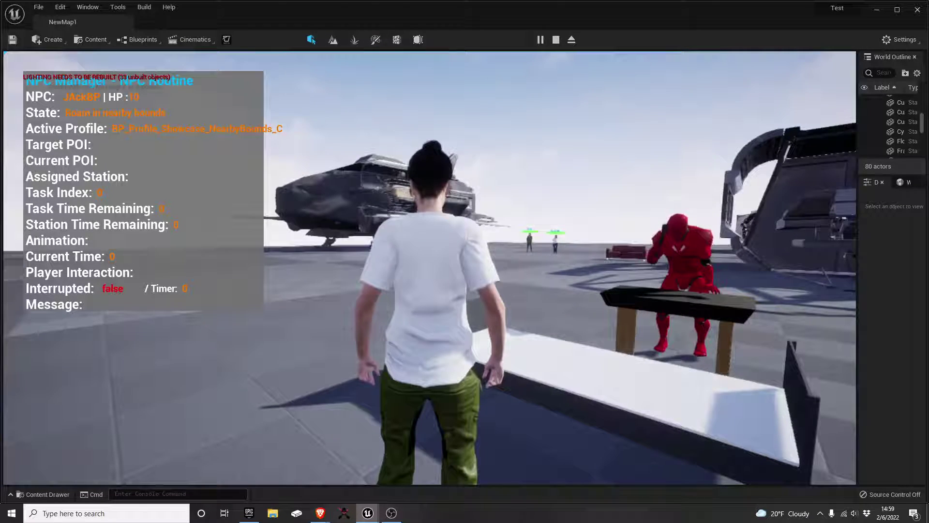
{"action": "key", "text": "w"}
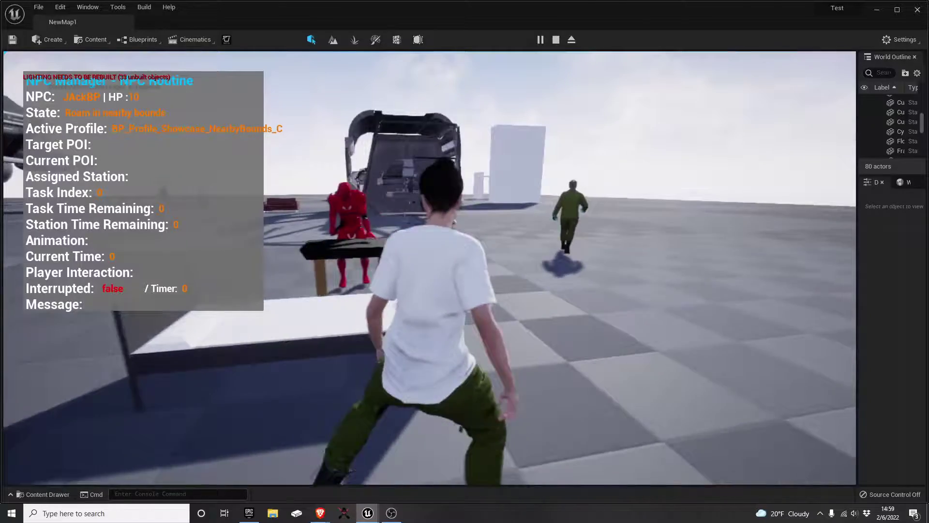
{"action": "key", "text": "w"}
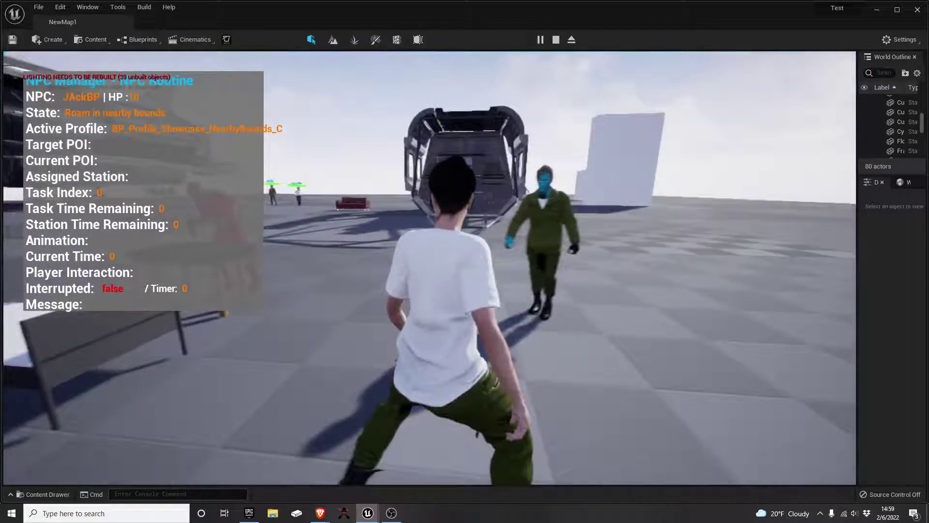
{"action": "key", "text": "s"}
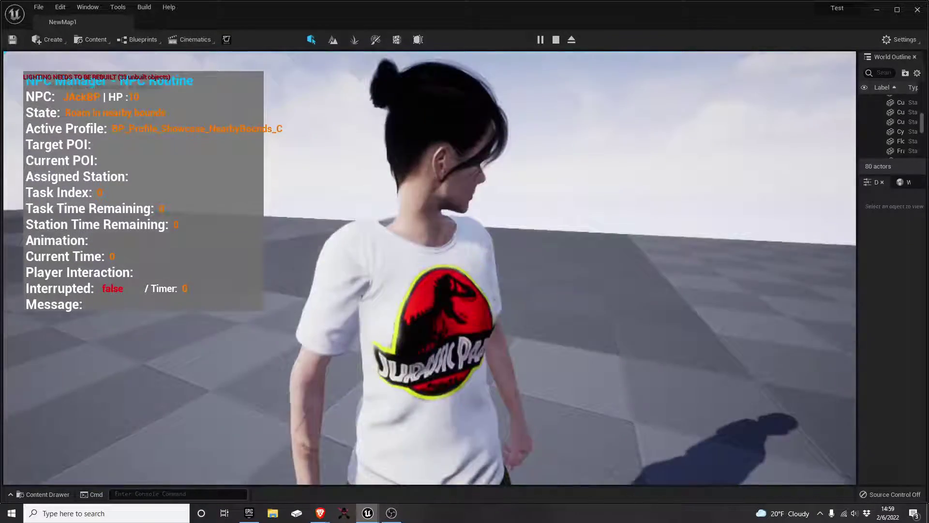
{"action": "key", "text": "w"}
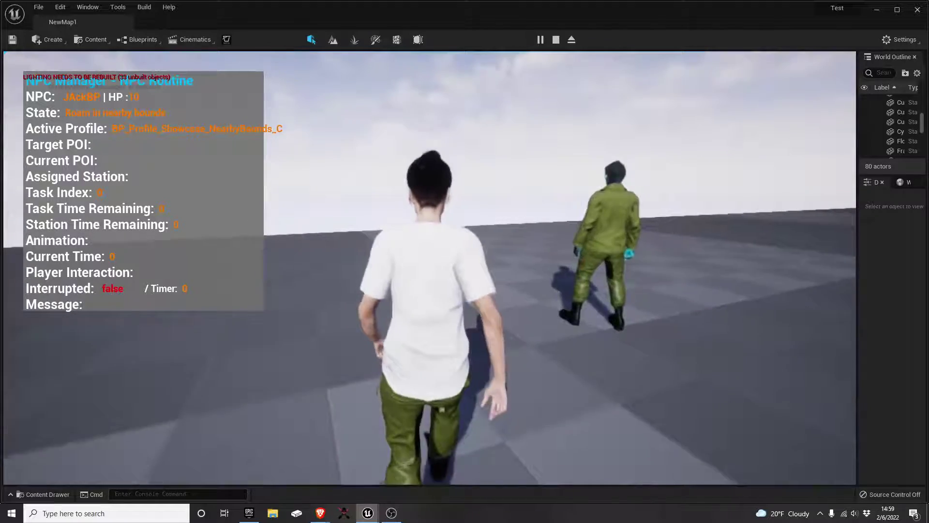
Follow the soldier NPC past the aircraft and stop near the table.
{"action": "key", "text": "w"}
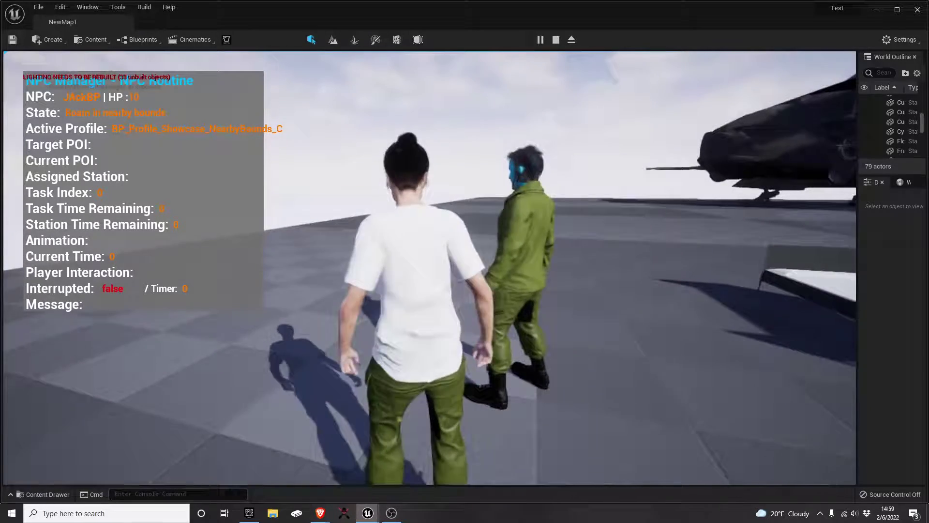
{"action": "key", "text": "w"}
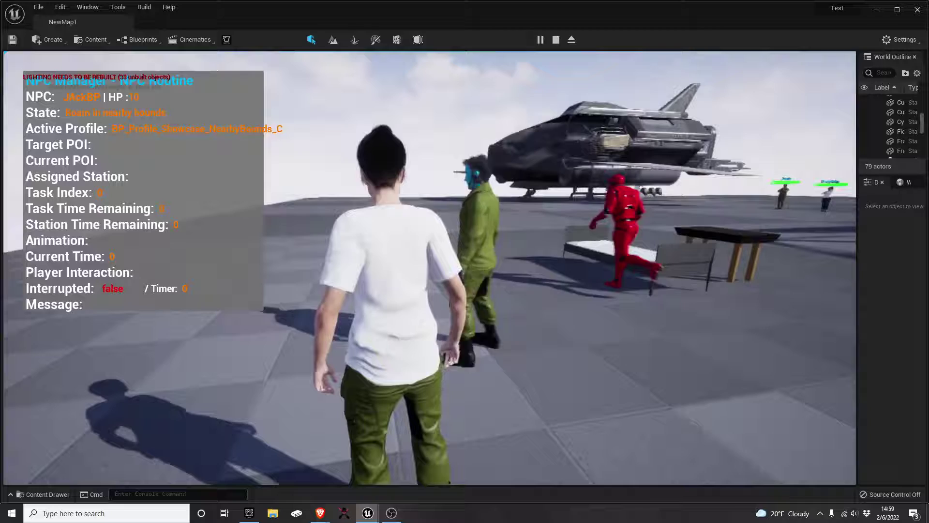
{"action": "key", "text": "w"}
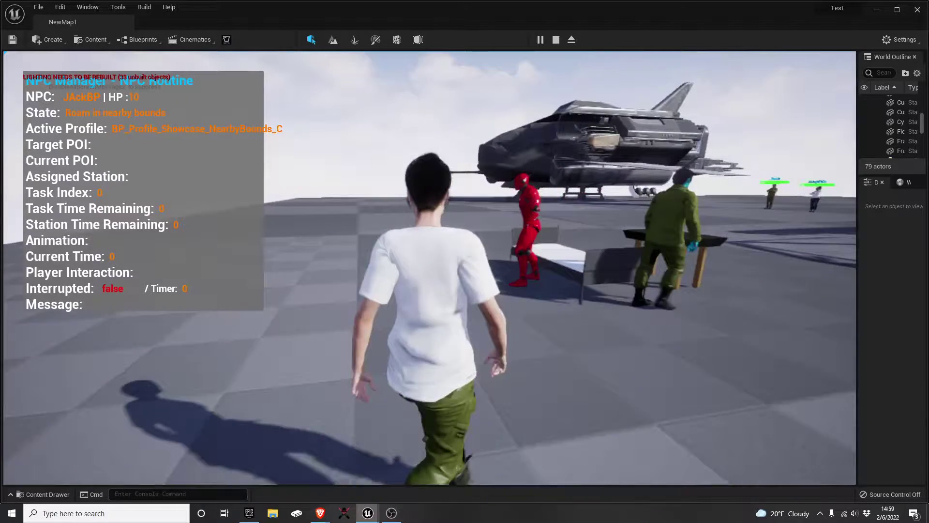
{"action": "key", "text": "w"}
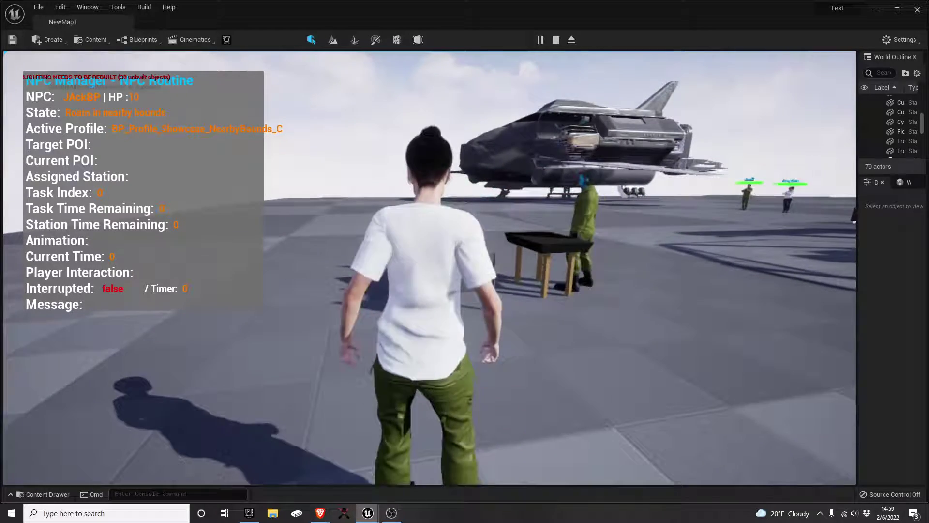
Walk past the table toward the pod and look up at the airborne soldier NPC.
{"action": "key", "text": "w"}
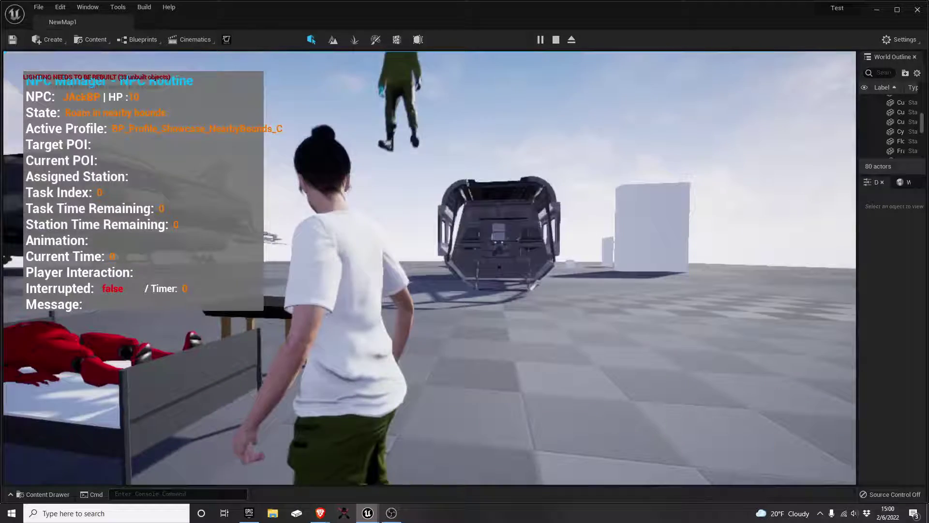
{"action": "key", "text": "w"}
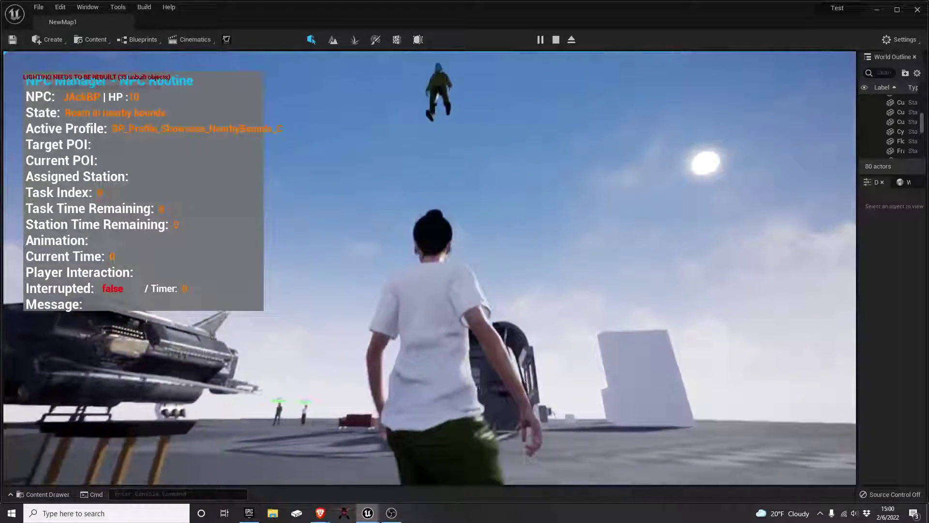